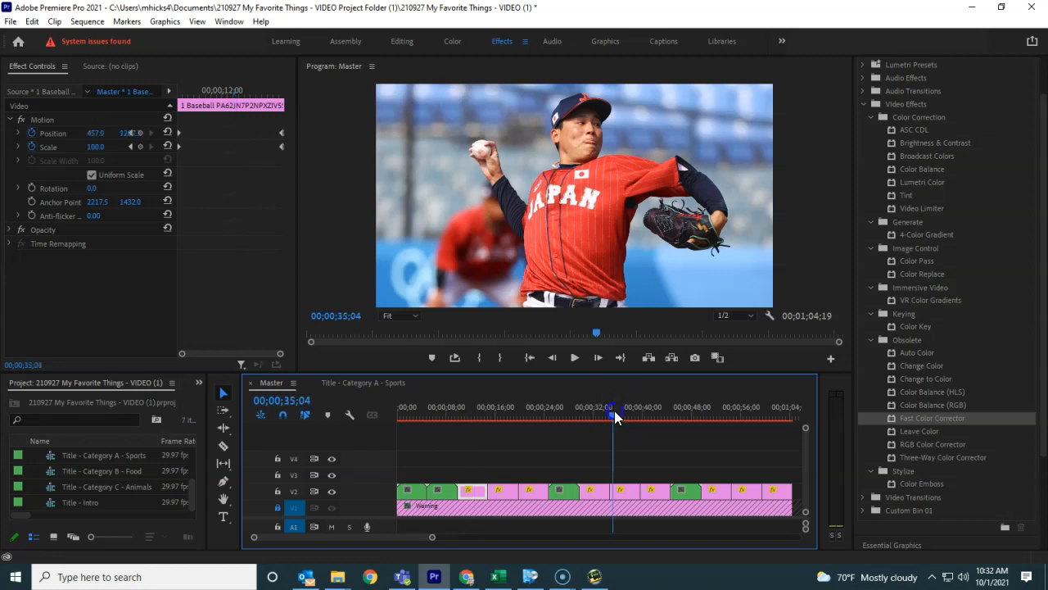
# - Look over the Master sequence at several points, with the timeline zoomed out and back in
pyautogui.click(715, 411)
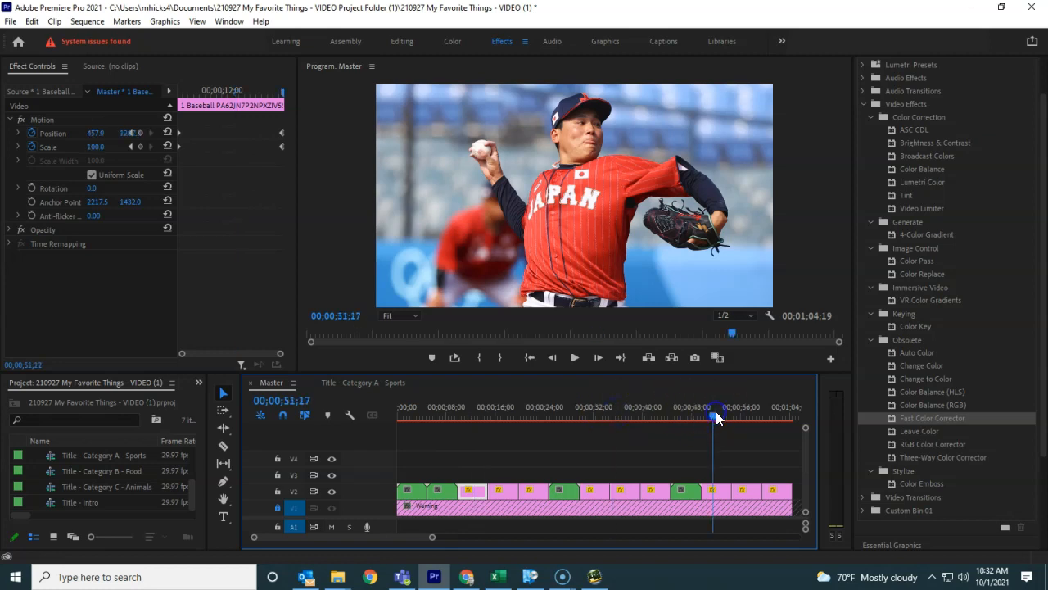
pyautogui.click(444, 412)
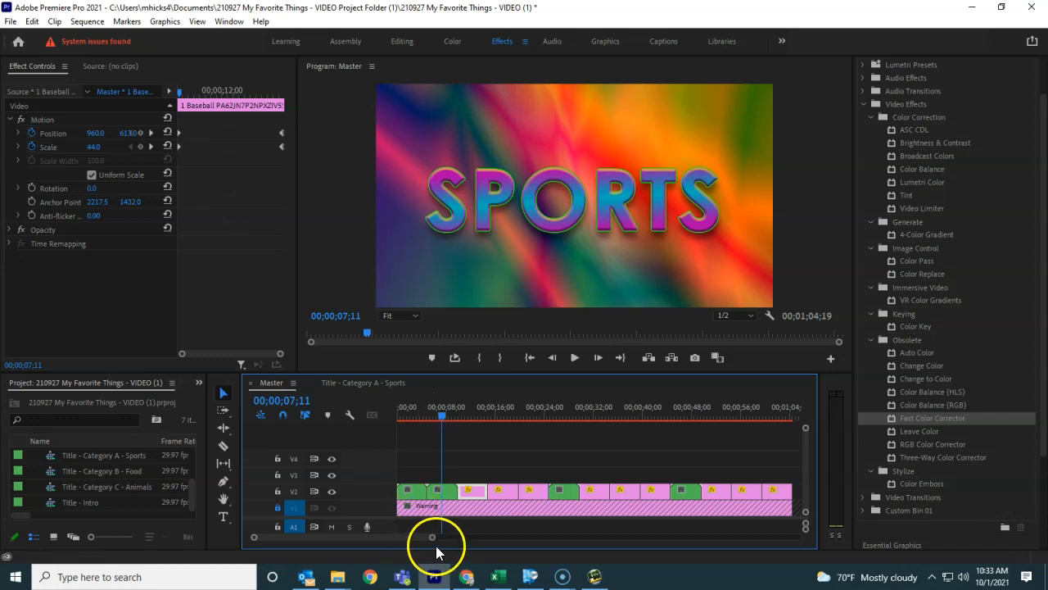
pyautogui.moveTo(432, 539); pyautogui.dragTo(551, 530)
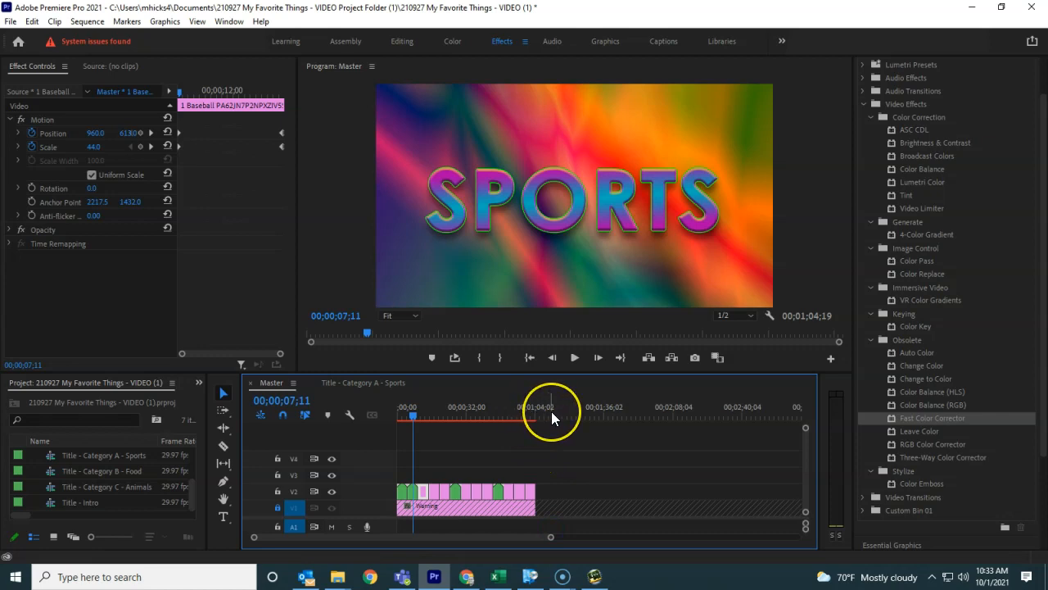
pyautogui.moveTo(550, 537); pyautogui.dragTo(491, 542)
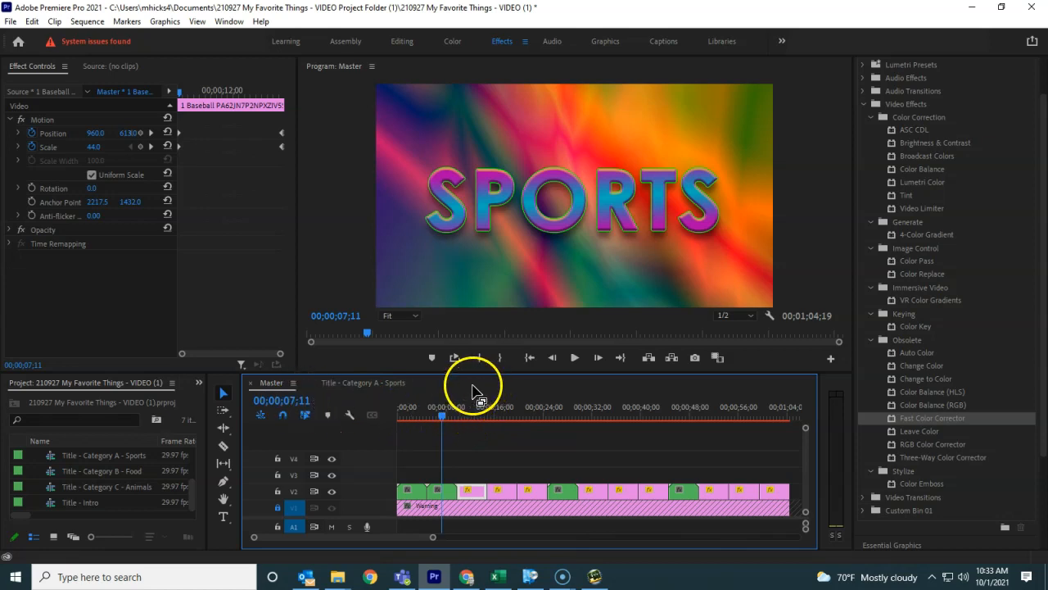
pyautogui.click(223, 411)
pyautogui.click(223, 445)
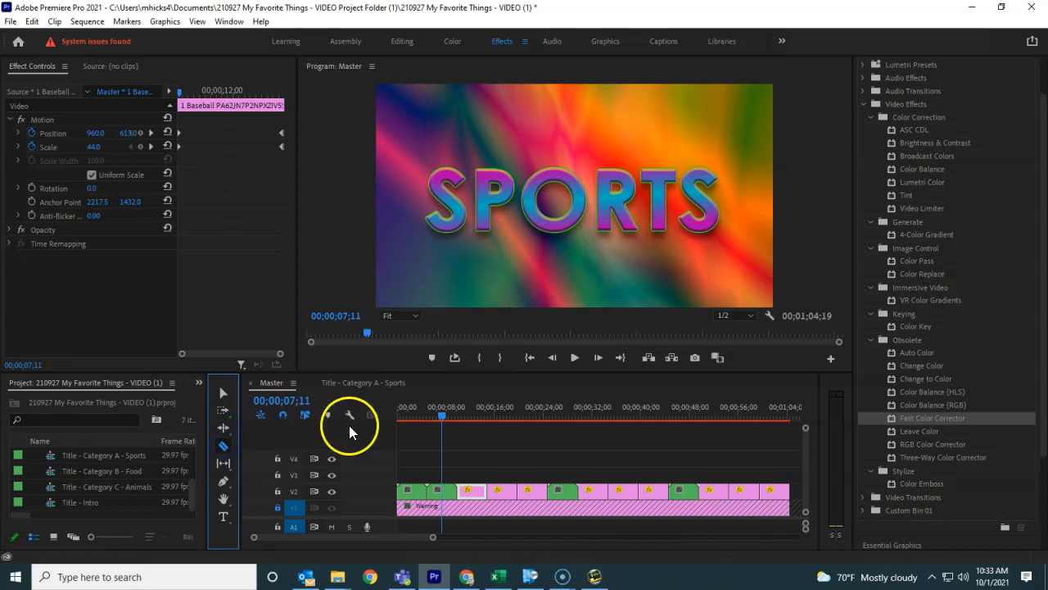
pyautogui.click(224, 393)
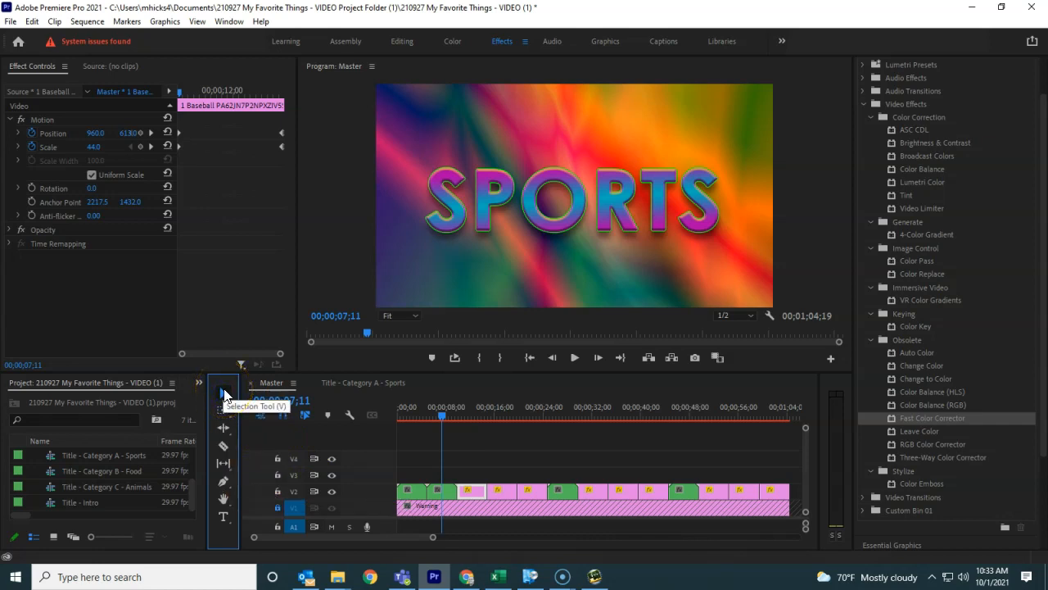
# - Add a Scale keyframe of 152.9 to the first baseball clip at 00;00;12;21
pyautogui.click(461, 484)
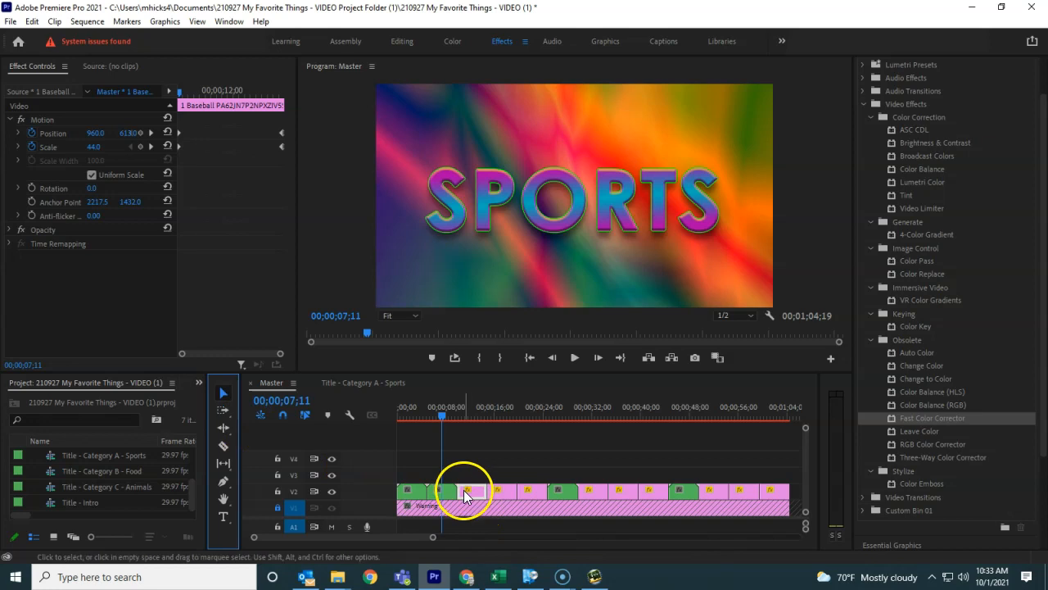
pyautogui.click(463, 415)
pyautogui.moveTo(463, 414); pyautogui.dragTo(474, 418)
pyautogui.click(342, 236)
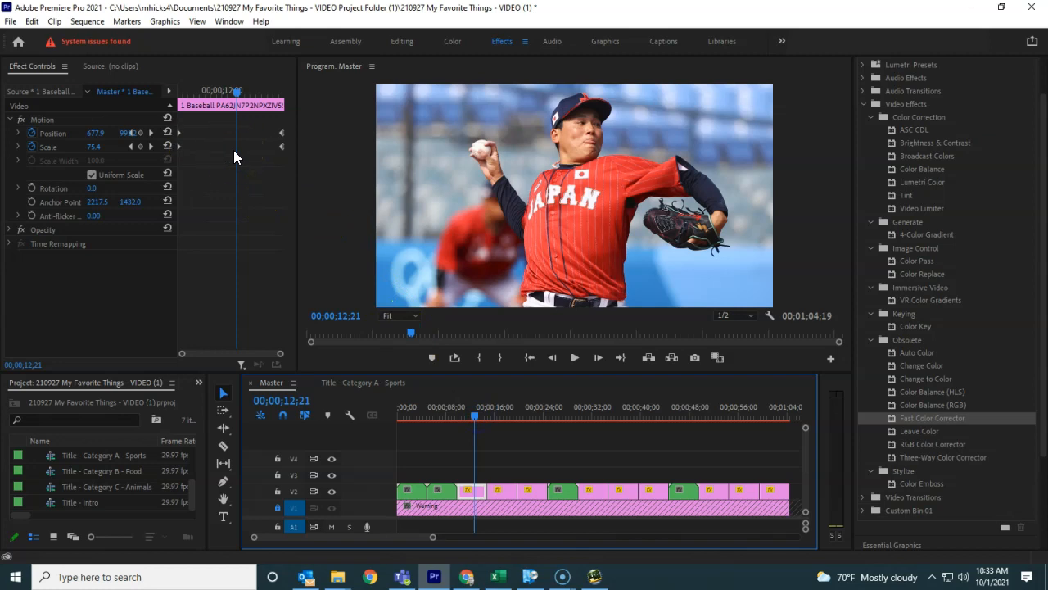
pyautogui.click(18, 146)
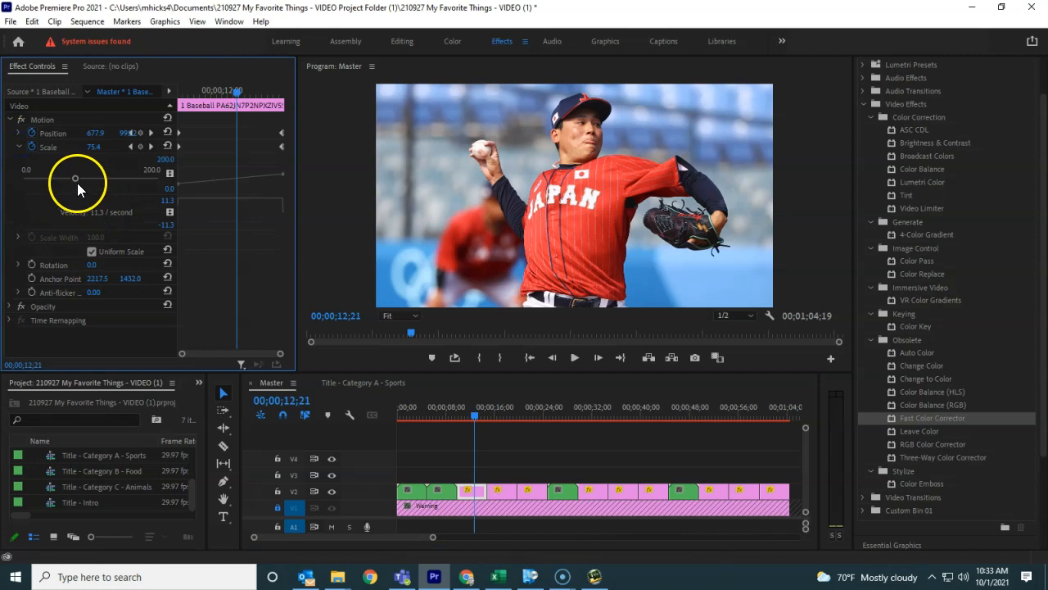
pyautogui.click(18, 148)
pyautogui.click(19, 147)
pyautogui.moveTo(75, 179); pyautogui.dragTo(127, 178)
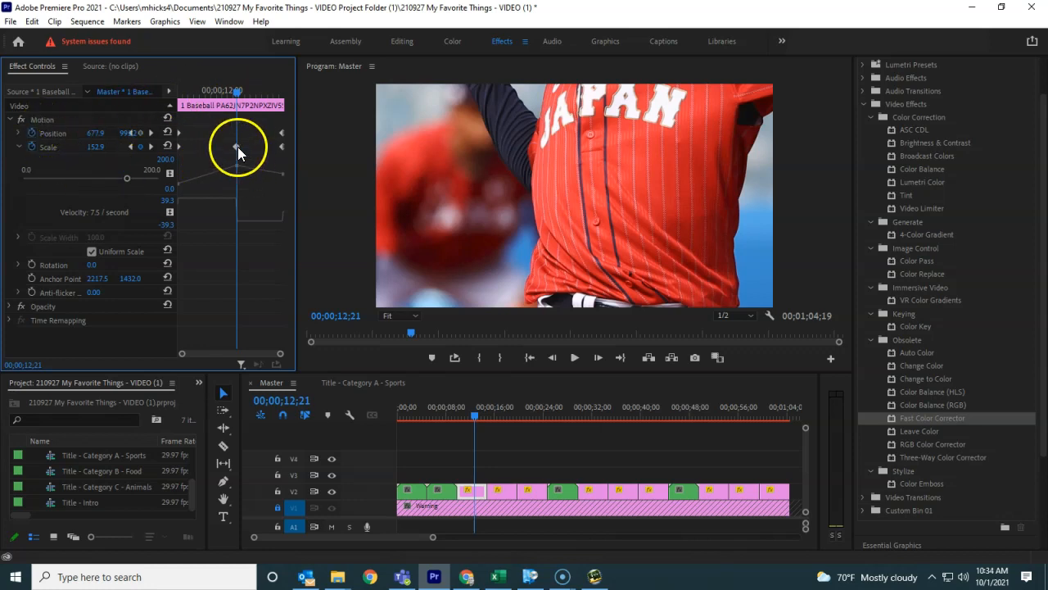
# - Play back the baseball clip's zoom from 00;00;11;26, past the middle Scale keyframe
pyautogui.moveTo(233, 89); pyautogui.dragTo(220, 90)
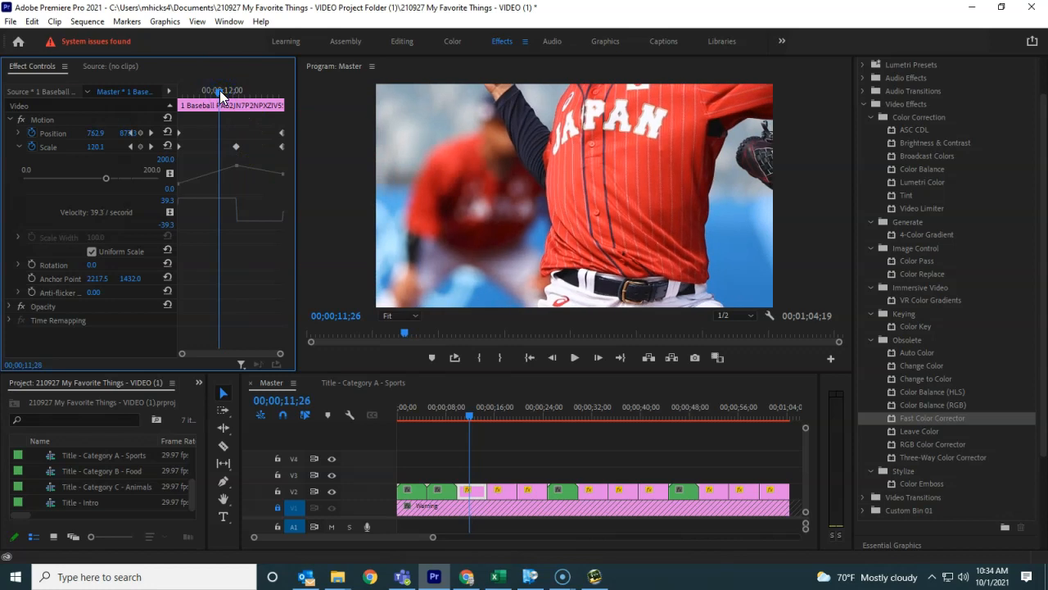
pyautogui.press('space')
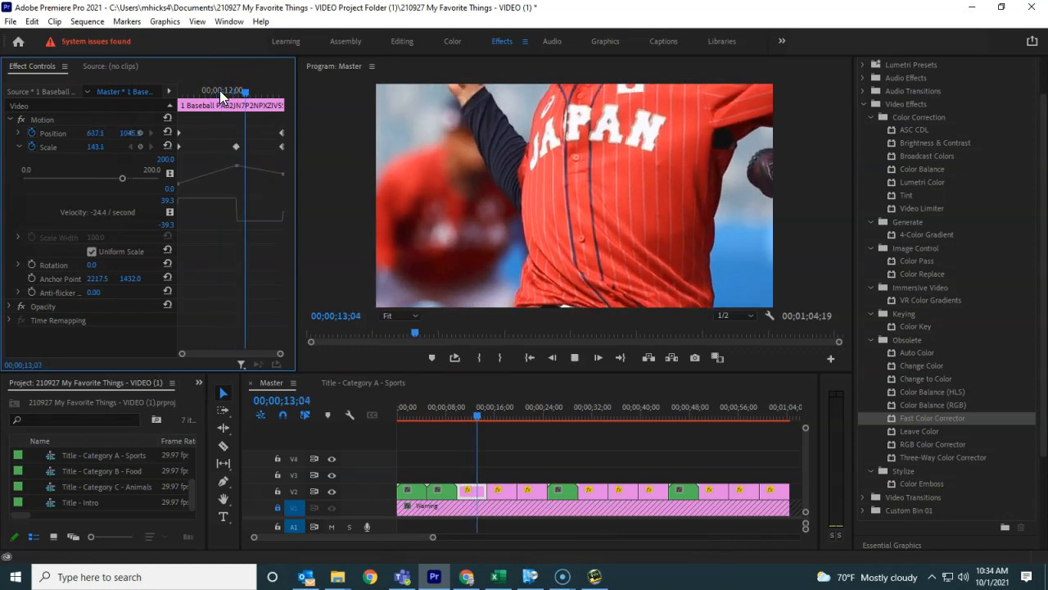
pyautogui.press('space')
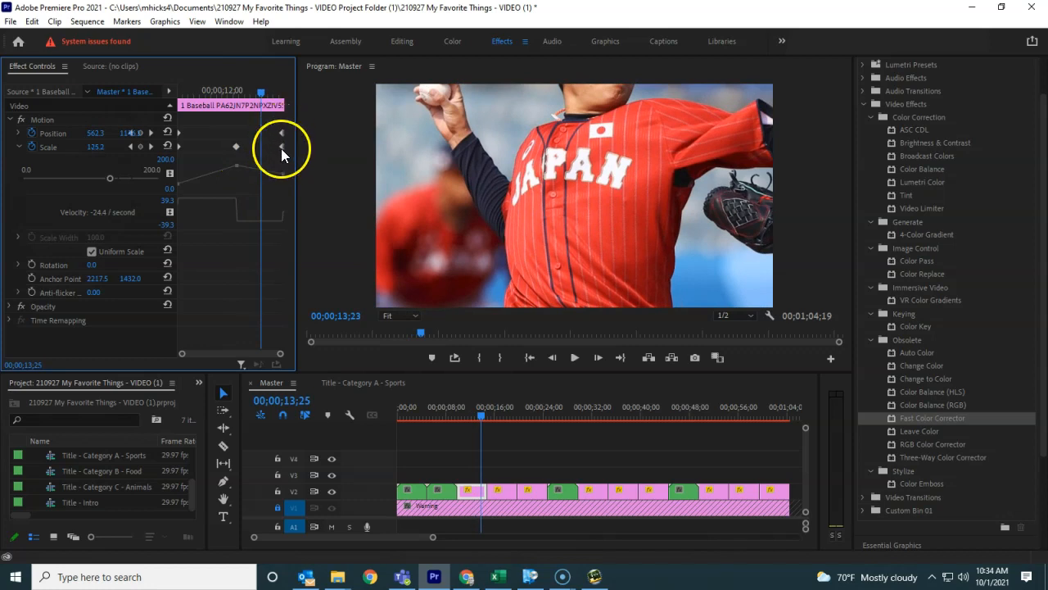
# - Move the middle Scale keyframe to just before the clip's last keyframe and go to 00;00;14;22
pyautogui.moveTo(237, 146); pyautogui.dragTo(280, 142)
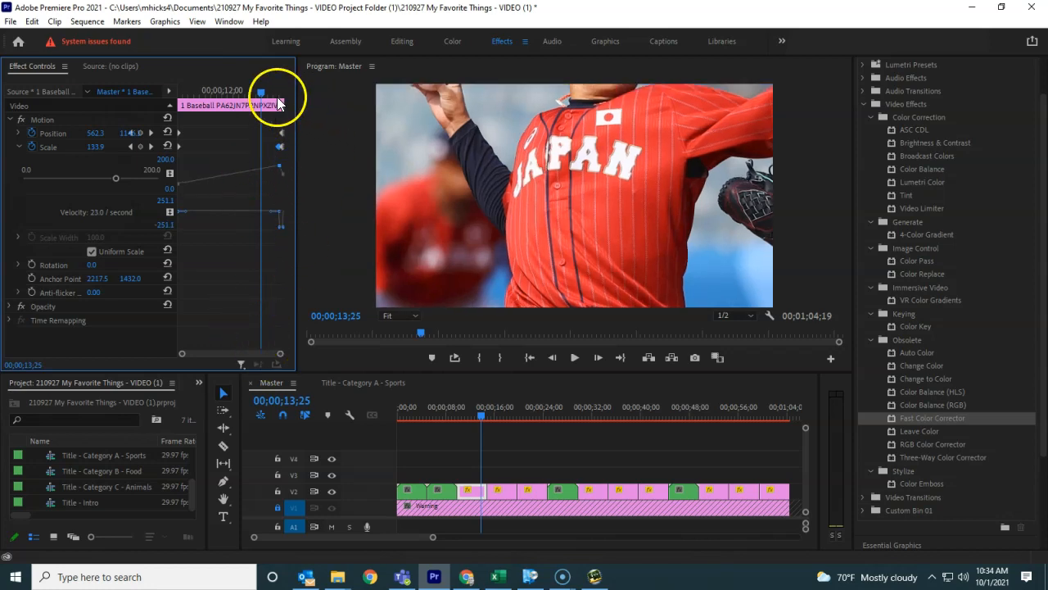
pyautogui.click(265, 93)
pyautogui.moveTo(264, 97); pyautogui.dragTo(280, 92)
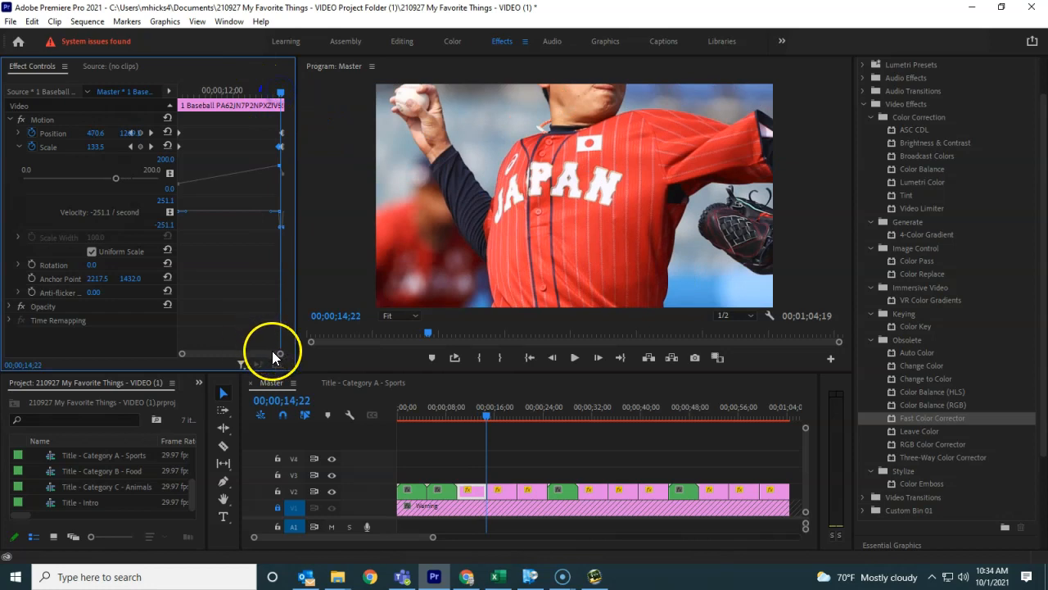
# - Widen the clip's keyframe area, find the extra Scale keyframe at 00;00;14;19 and delete it
pyautogui.moveTo(281, 358); pyautogui.dragTo(240, 358)
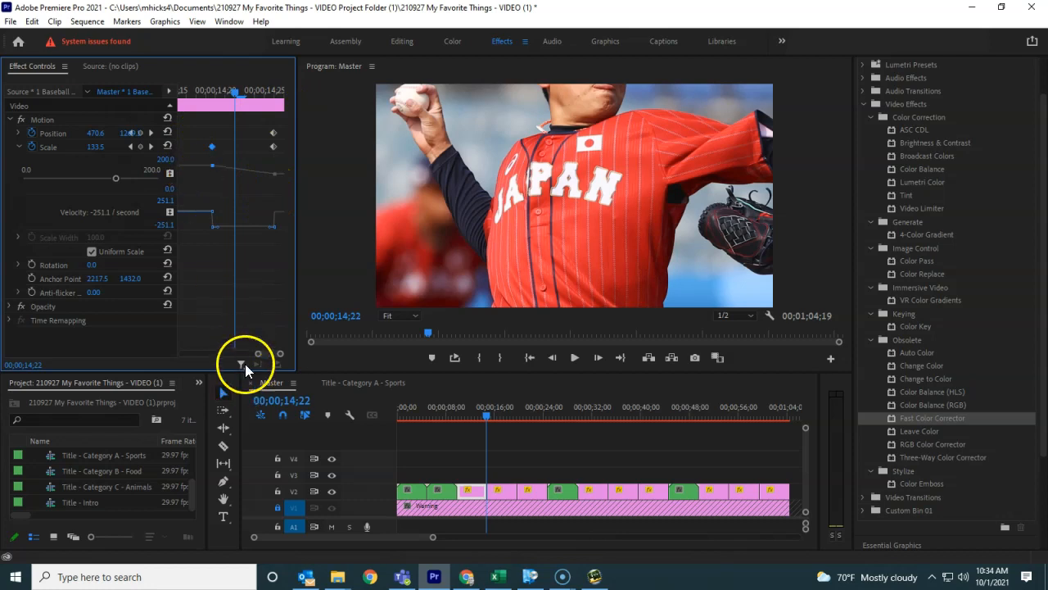
pyautogui.moveTo(297, 341); pyautogui.dragTo(142, 348)
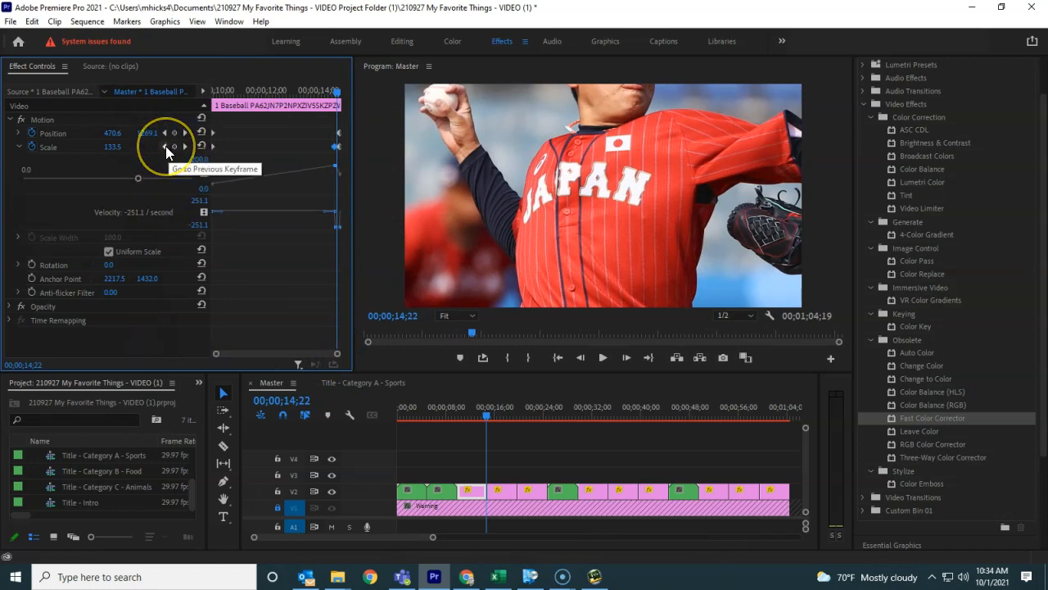
pyautogui.click(165, 146)
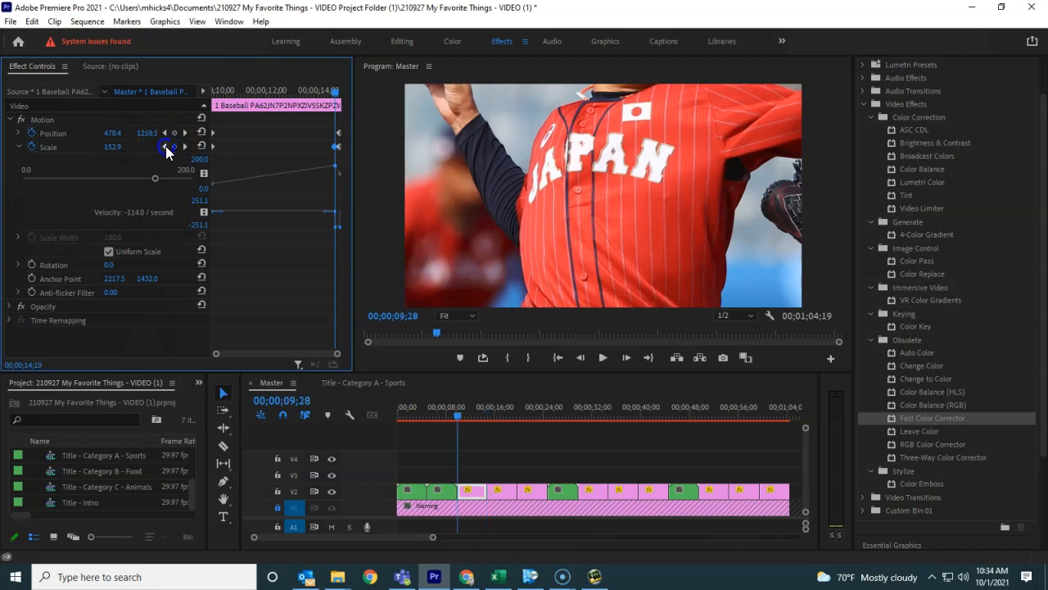
pyautogui.click(185, 146)
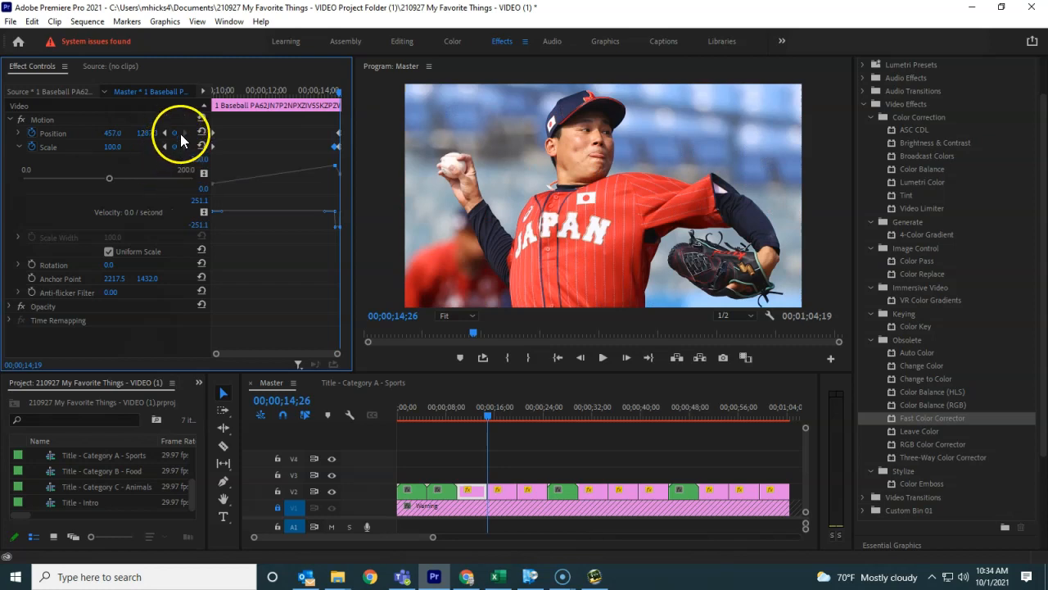
pyautogui.click(251, 92)
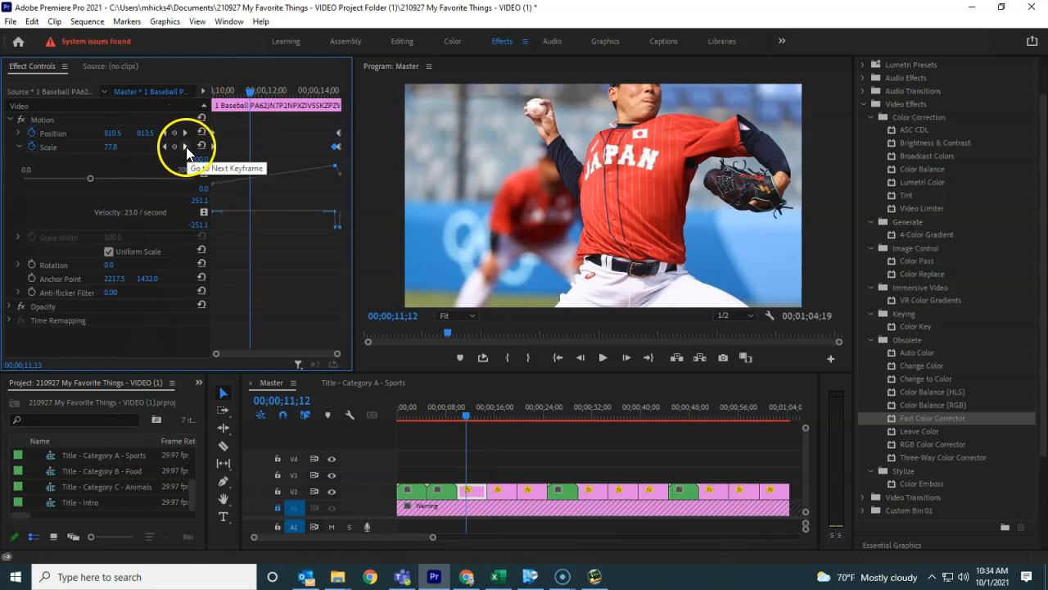
pyautogui.click(186, 147)
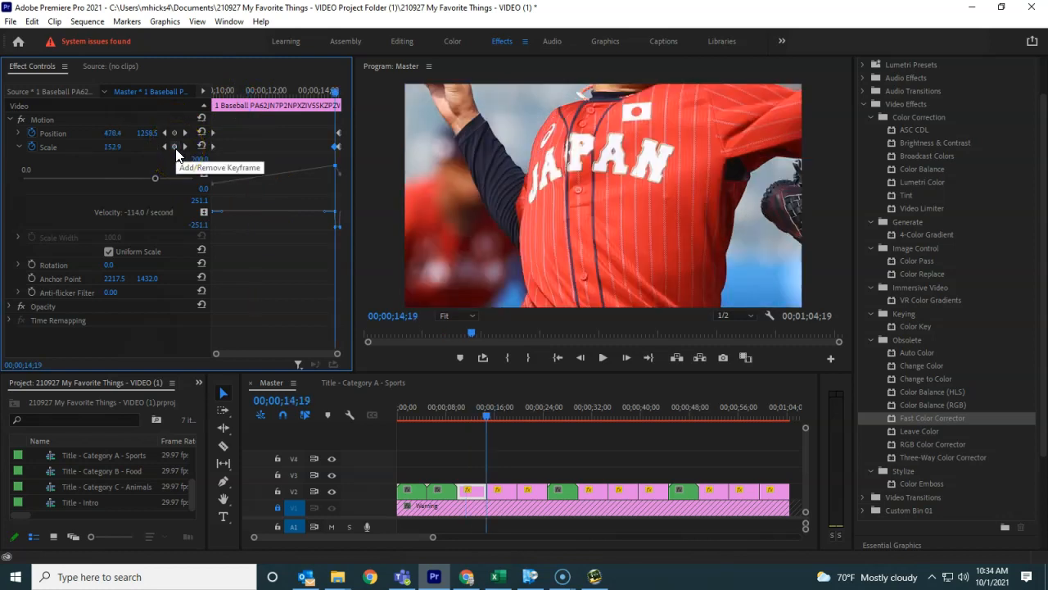
pyautogui.click(175, 148)
# - Magnify the program preview to 100% at 00;00;10;13 and inspect the pitcher's face and throwing hand
pyautogui.moveTo(330, 90); pyautogui.dragTo(212, 125)
pyautogui.moveTo(465, 417)
pyautogui.mouseDown()
pyautogui.moveTo(502, 413)
pyautogui.moveTo(461, 427)
pyautogui.mouseUp()
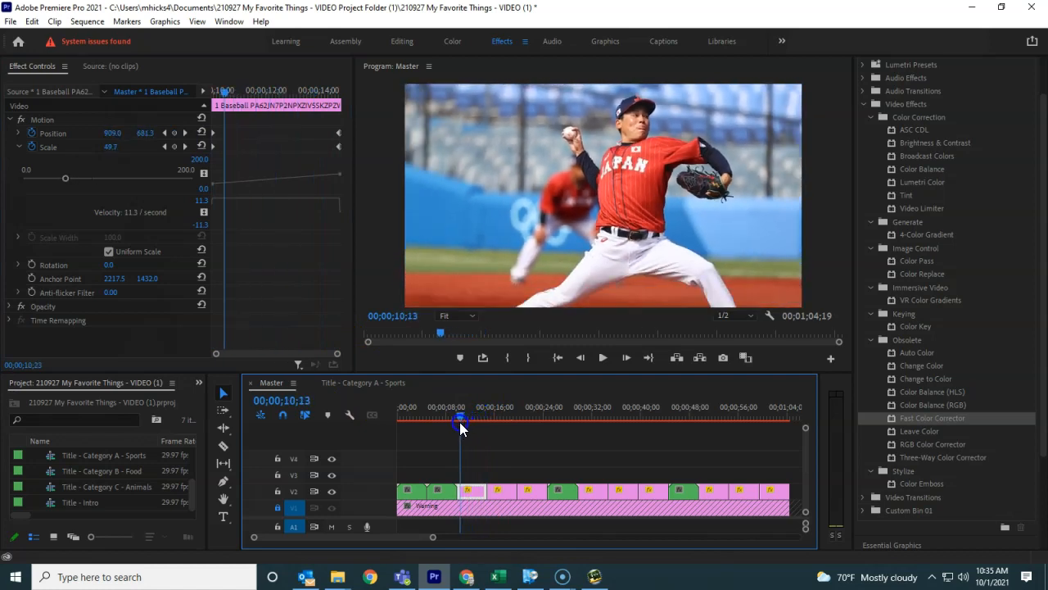
pyautogui.click(474, 316)
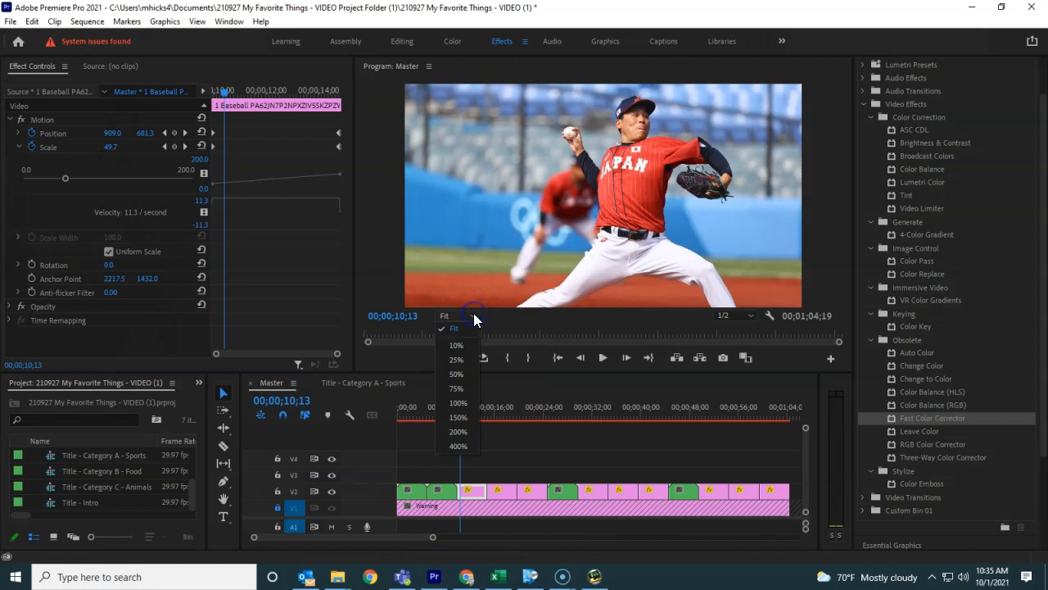
pyautogui.click(463, 403)
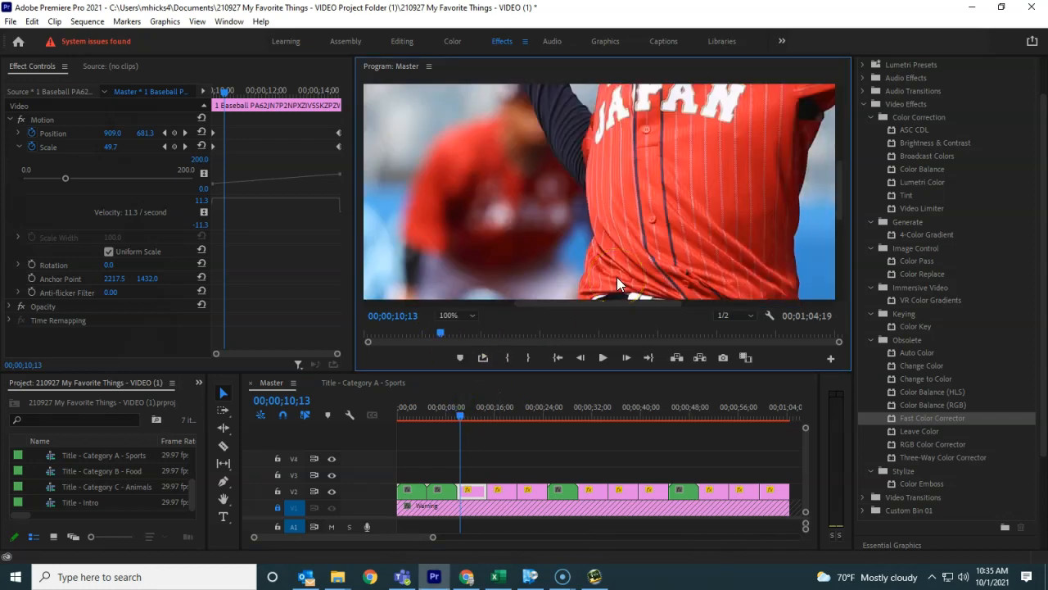
pyautogui.moveTo(592, 300); pyautogui.dragTo(690, 300)
pyautogui.moveTo(836, 188); pyautogui.dragTo(837, 133)
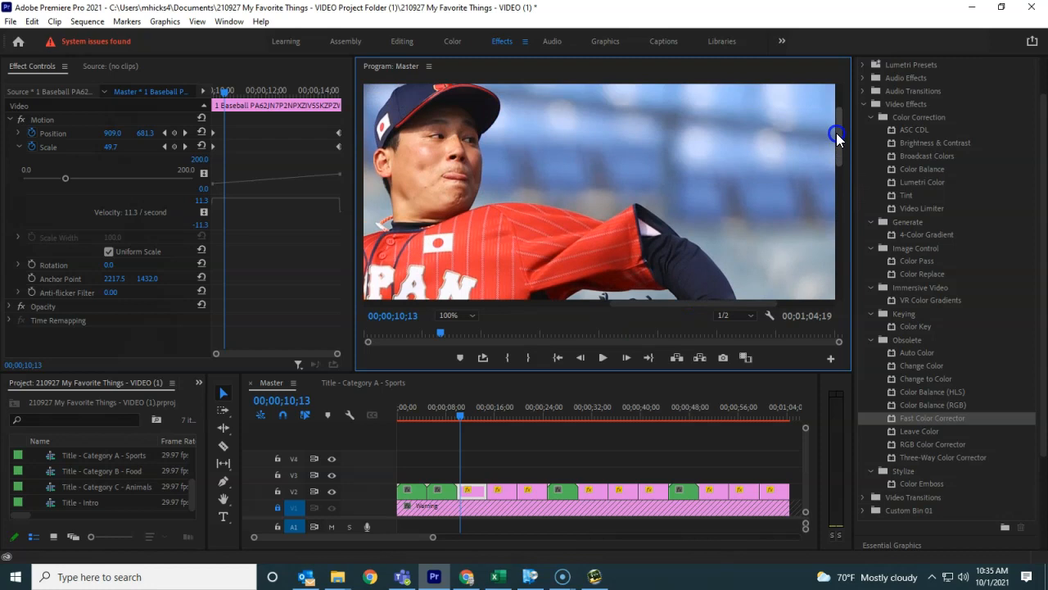
pyautogui.moveTo(695, 308); pyautogui.dragTo(616, 319)
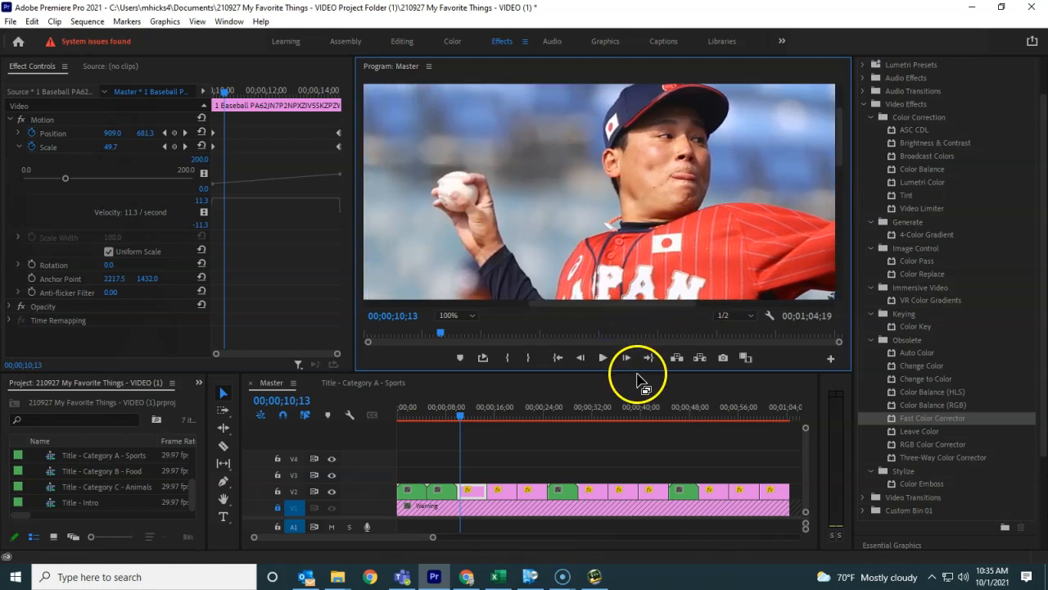
# - Make the program preview area taller and set its zoom level to Fit
pyautogui.moveTo(634, 370); pyautogui.dragTo(633, 434)
pyautogui.click(467, 575)
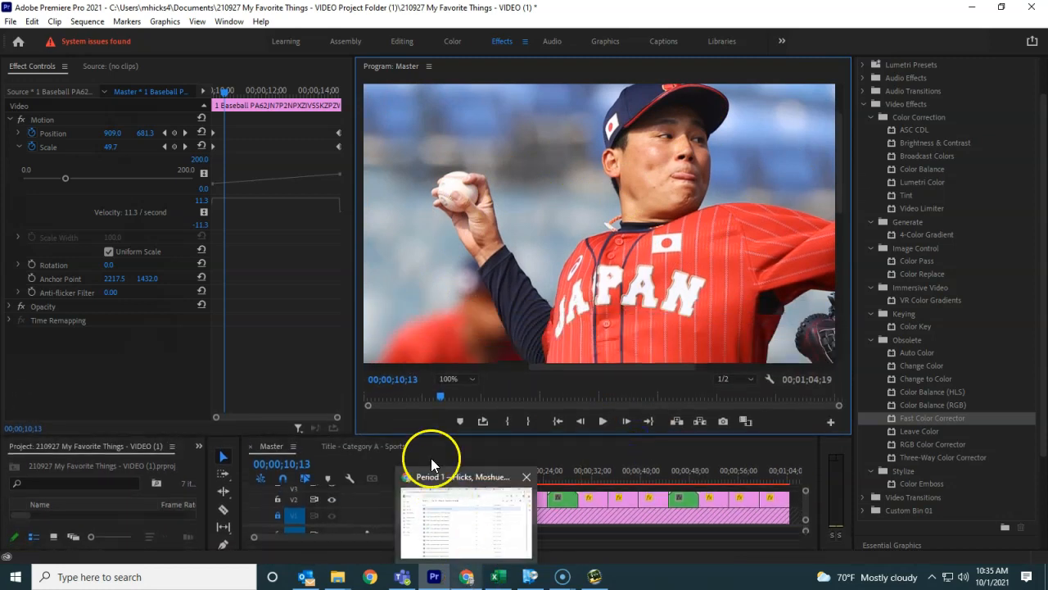
pyautogui.click(474, 380)
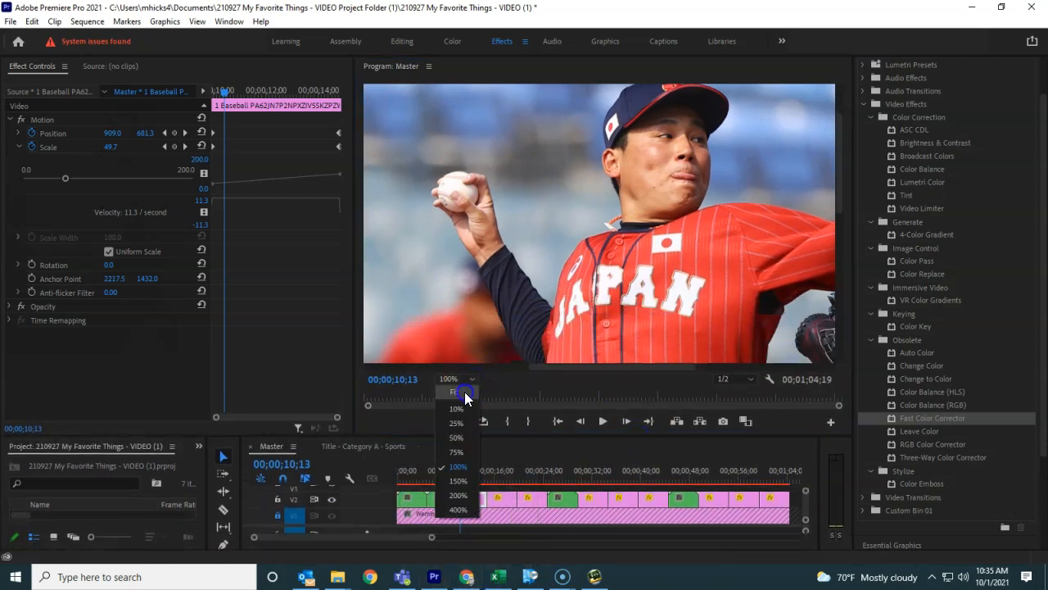
pyautogui.click(455, 393)
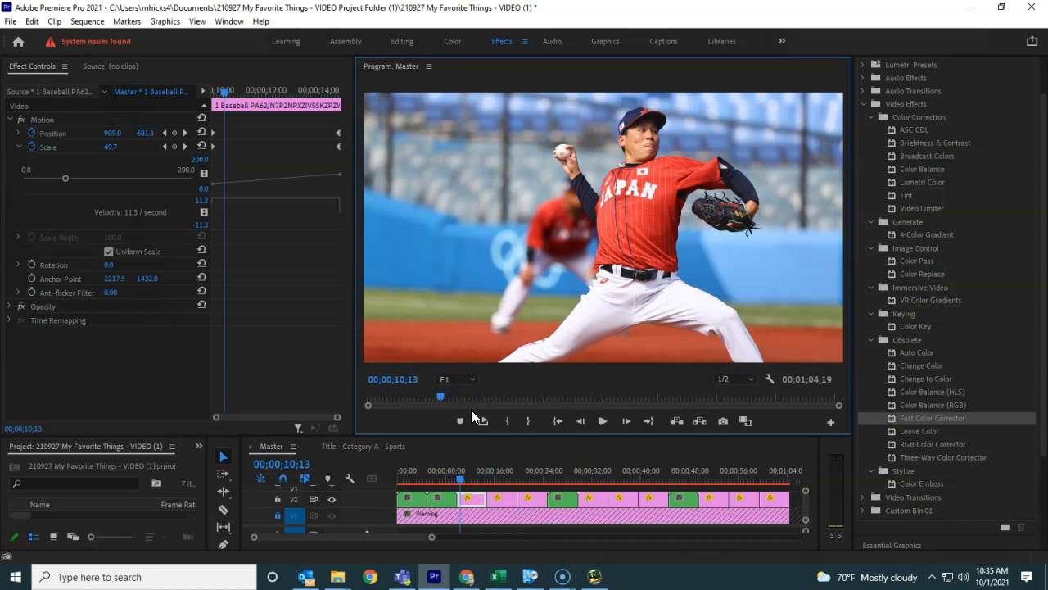
# - Switch the program preview's zoom level to 50% and return it to Fit
pyautogui.click(454, 378)
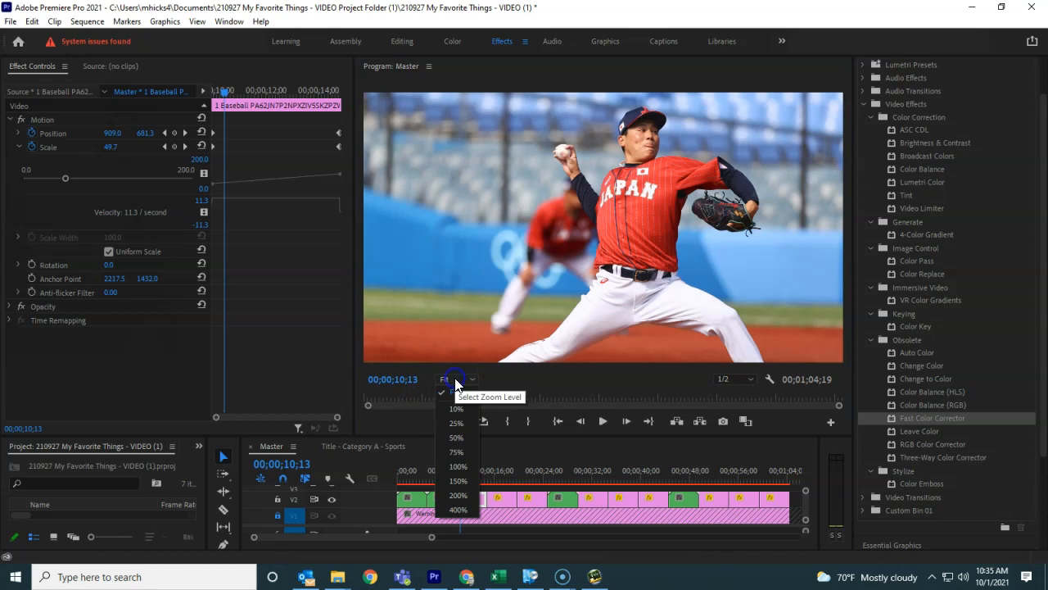
pyautogui.click(462, 438)
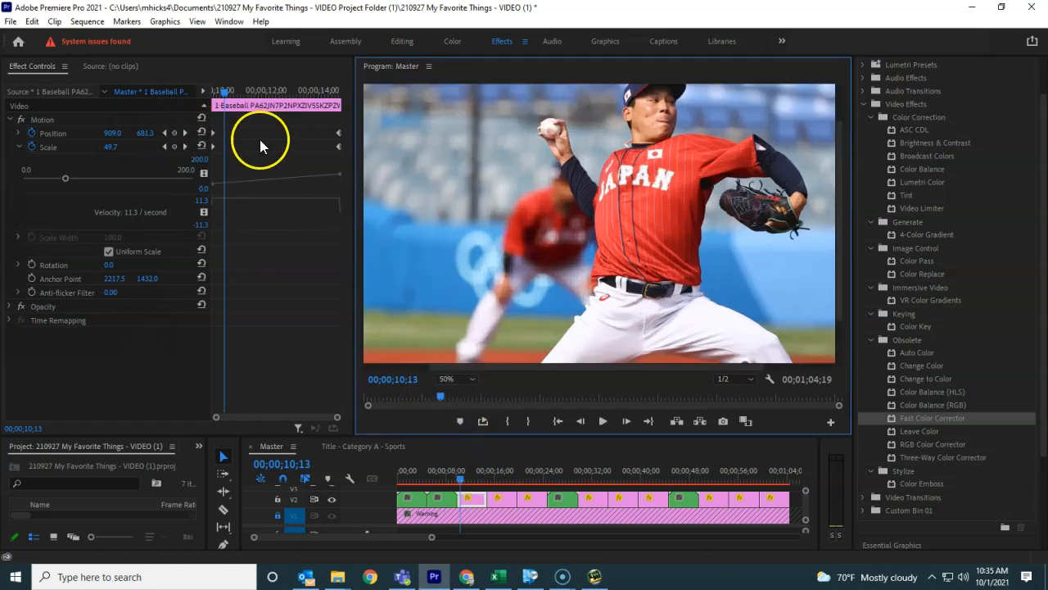
pyautogui.click(464, 382)
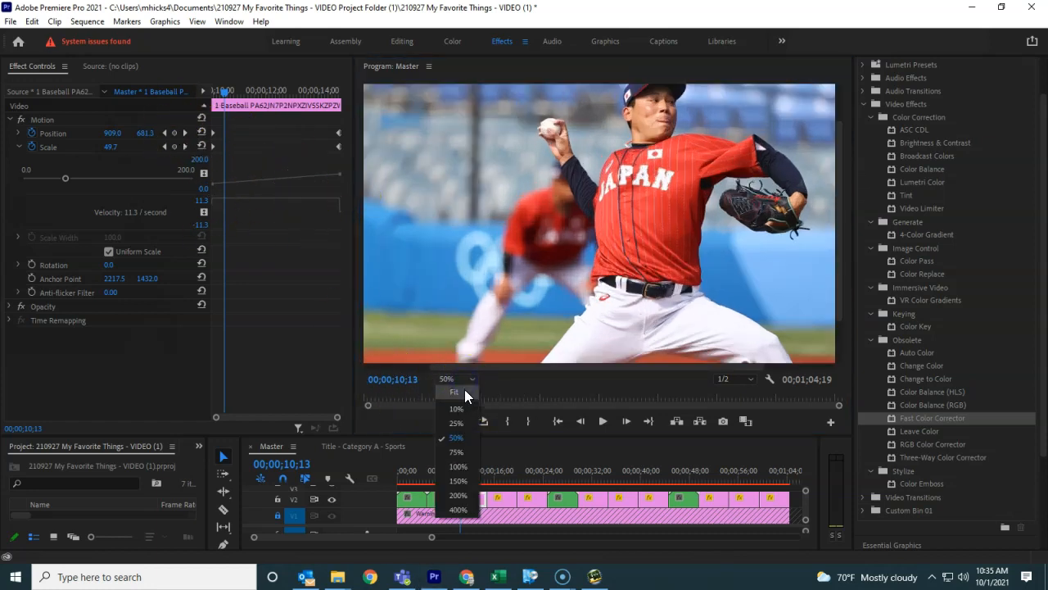
pyautogui.click(464, 393)
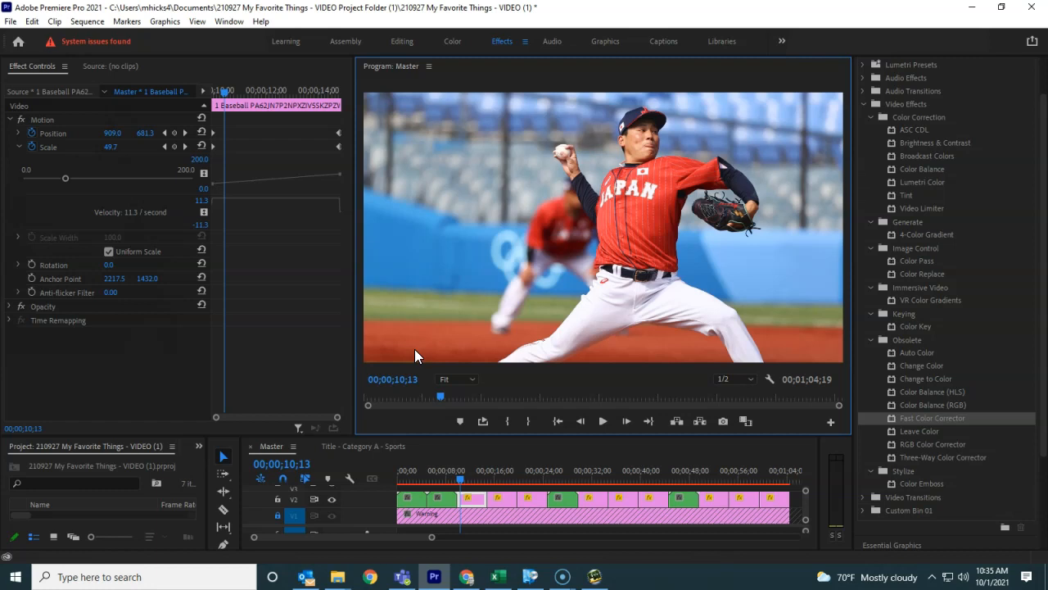
# - Scrub within the baseball clip and enlarge the timeline area so that more video tracks fit
pyautogui.moveTo(463, 481); pyautogui.dragTo(473, 485)
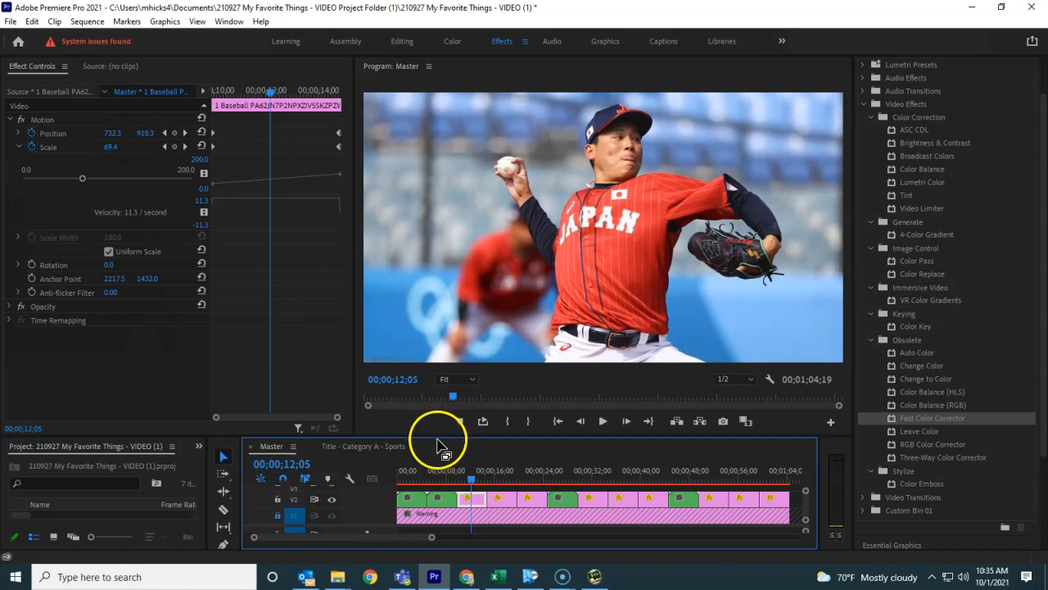
pyautogui.moveTo(435, 439); pyautogui.dragTo(431, 299)
pyautogui.moveTo(475, 483)
pyautogui.mouseDown()
pyautogui.moveTo(485, 432)
pyautogui.moveTo(455, 433)
pyautogui.moveTo(471, 454)
pyautogui.moveTo(469, 485)
pyautogui.mouseUp()
# - Move the baseball clip up to track V4, scrubbing to check the sequence, and return it to its original slot on V2
pyautogui.moveTo(466, 487); pyautogui.dragTo(500, 448)
pyautogui.click(473, 345)
pyautogui.moveTo(472, 342); pyautogui.dragTo(570, 363)
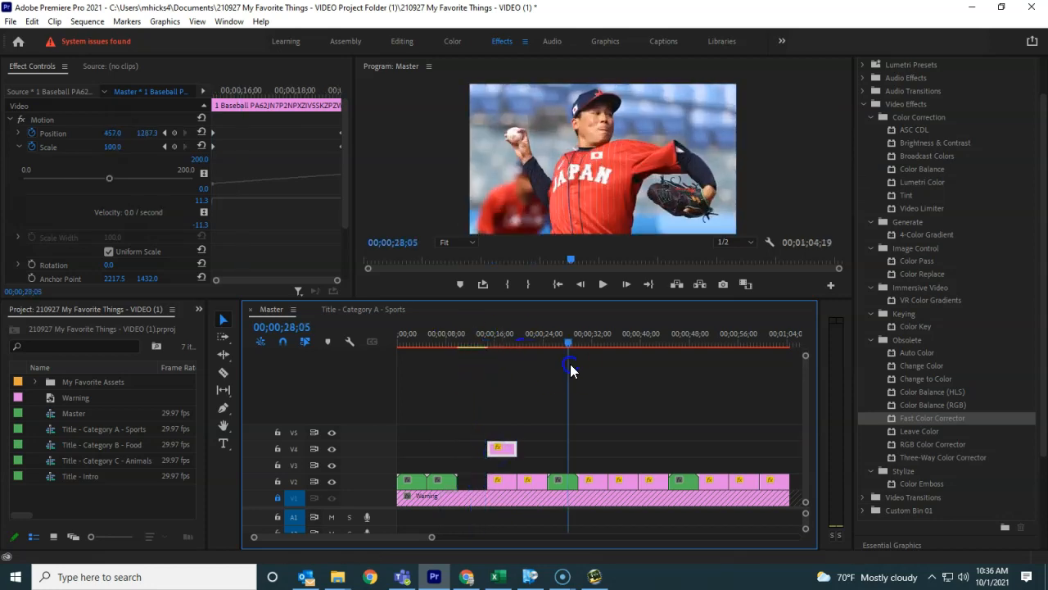
pyautogui.moveTo(502, 448); pyautogui.dragTo(472, 481)
pyautogui.click(472, 342)
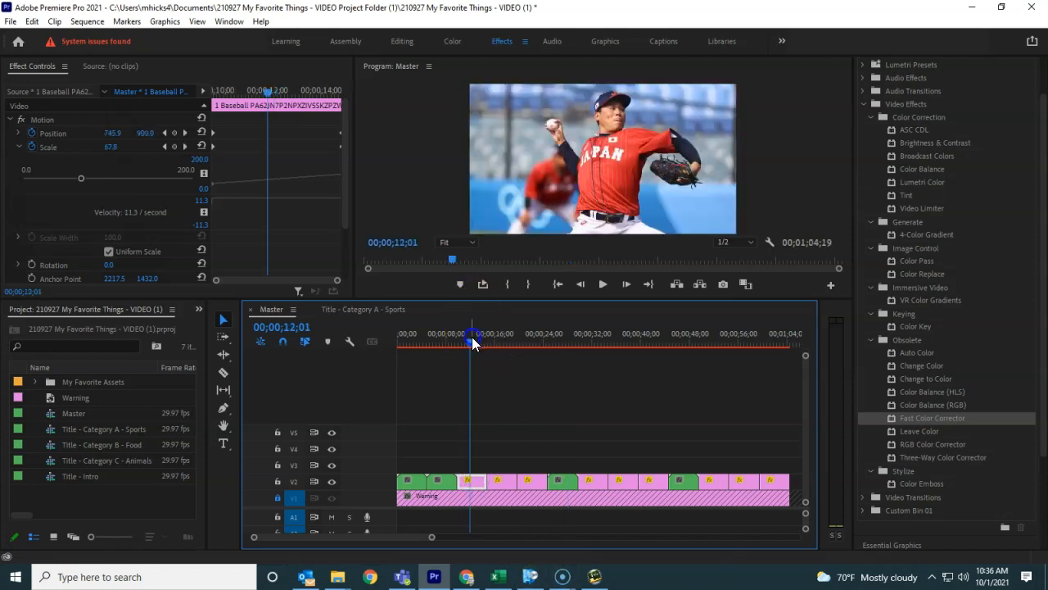